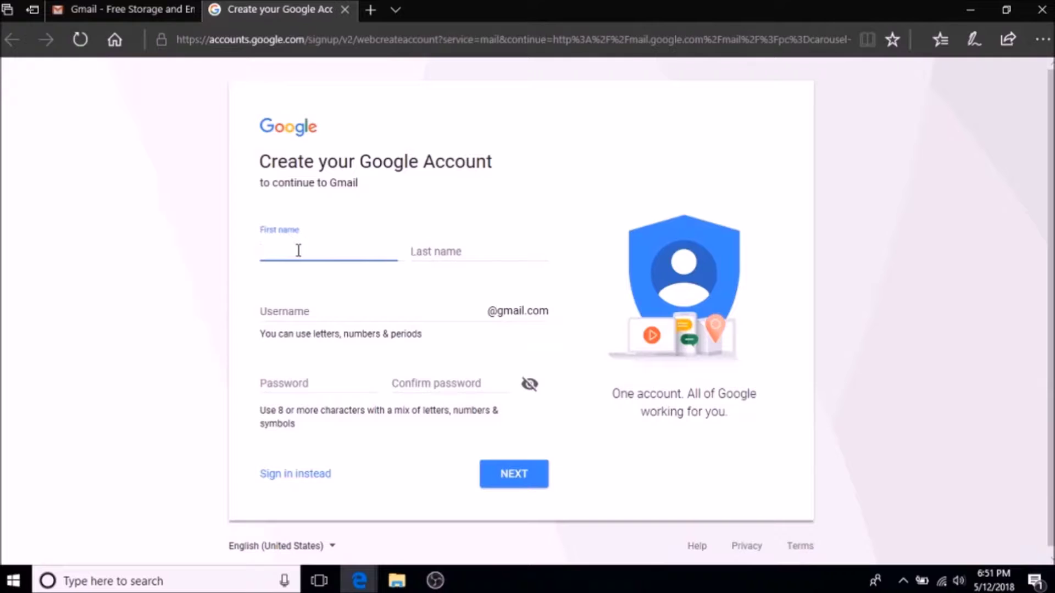
Enter the holder's first and last name, a username, and a password with confirmation, then submit
{"action": "type", "text": "Test"}
{"action": "left_click", "coordinate": [478, 251]}
{"action": "type", "text": "Assignment"}
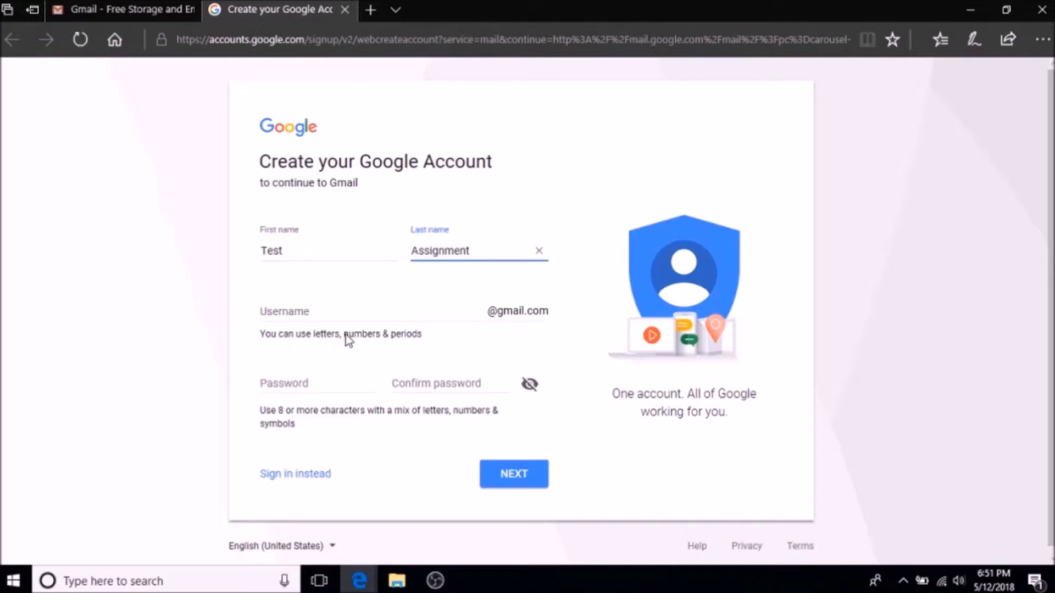
{"action": "left_click", "coordinate": [349, 313]}
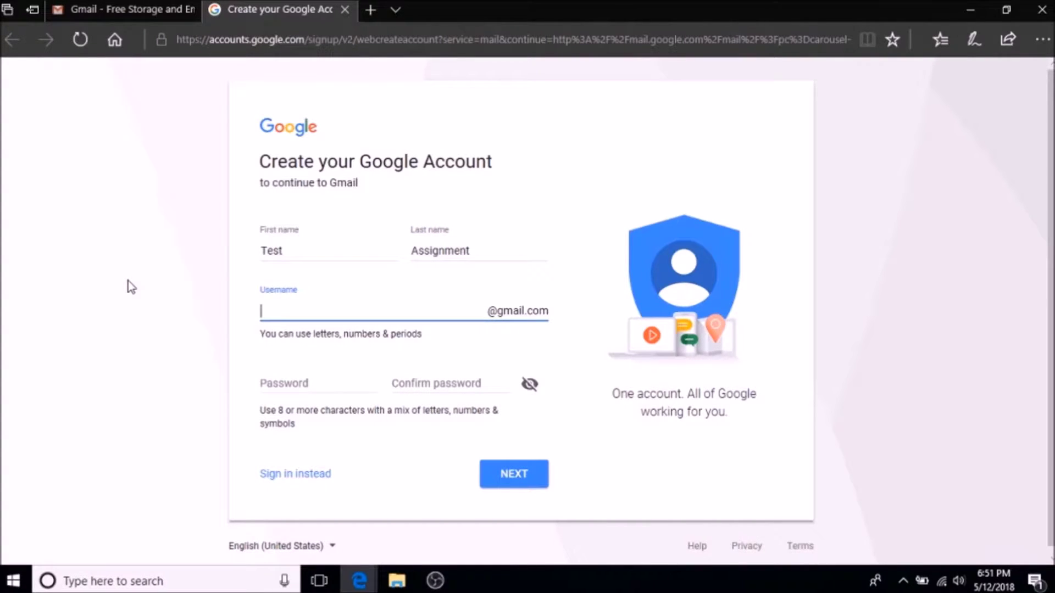
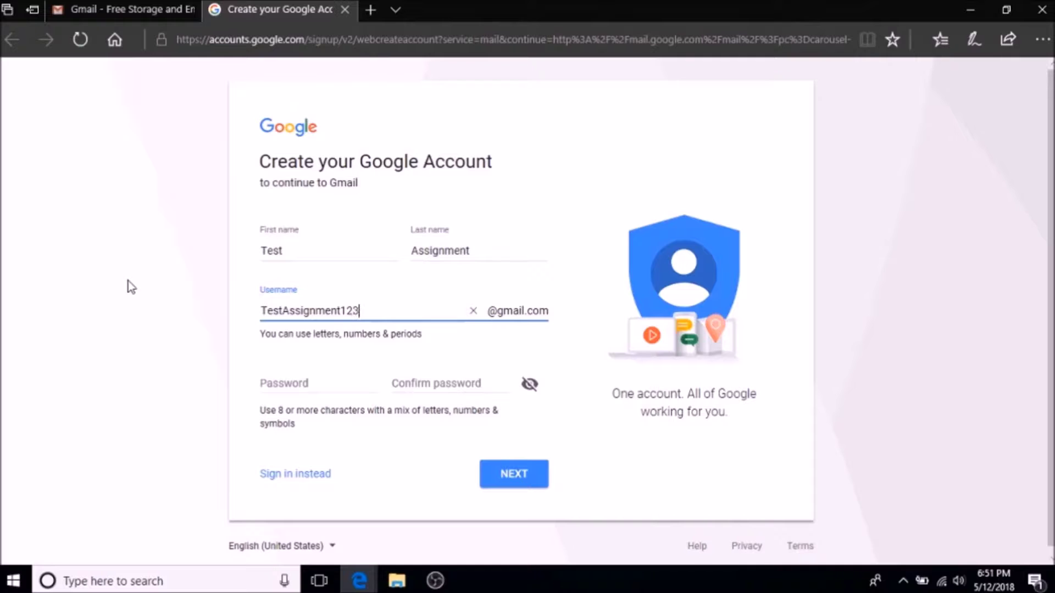
{"action": "left_click", "coordinate": [280, 377]}
{"action": "type", "text": "••••••••••••"}
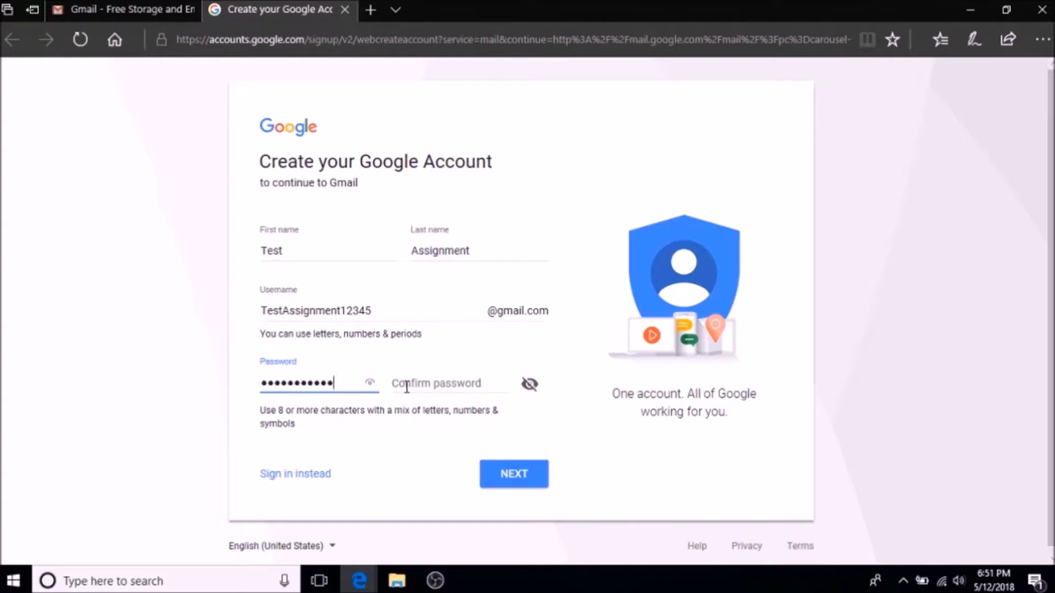
{"action": "left_click", "coordinate": [407, 387]}
{"action": "type", "text": "••••••••••••"}
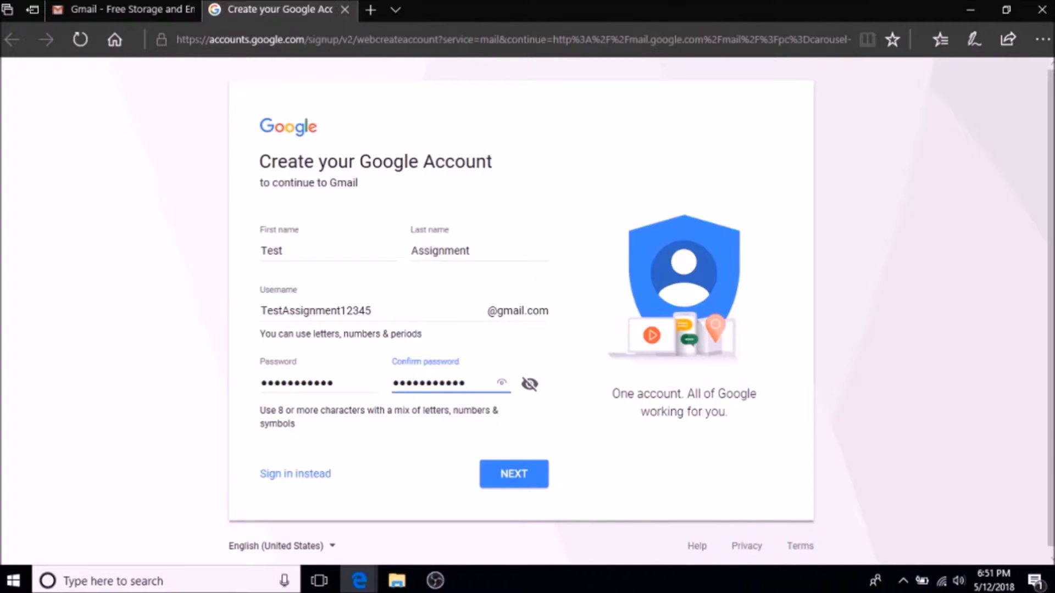
{"action": "left_click", "coordinate": [507, 486]}
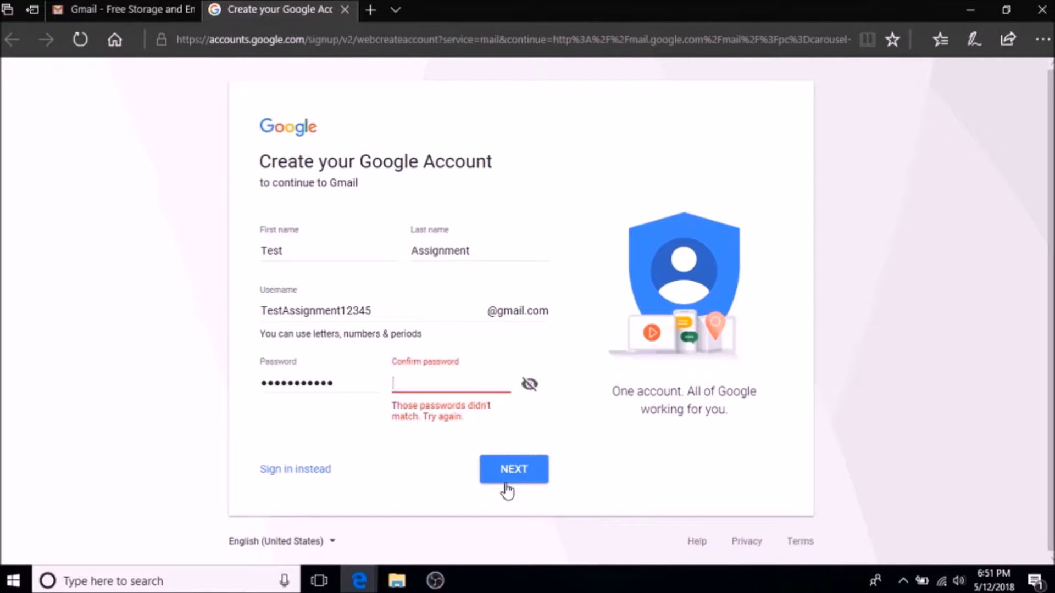
Fix the weak and mismatched password errors with a stronger matching password and resubmit
{"action": "type", "text": "••••••••••••"}
{"action": "left_click", "coordinate": [504, 475]}
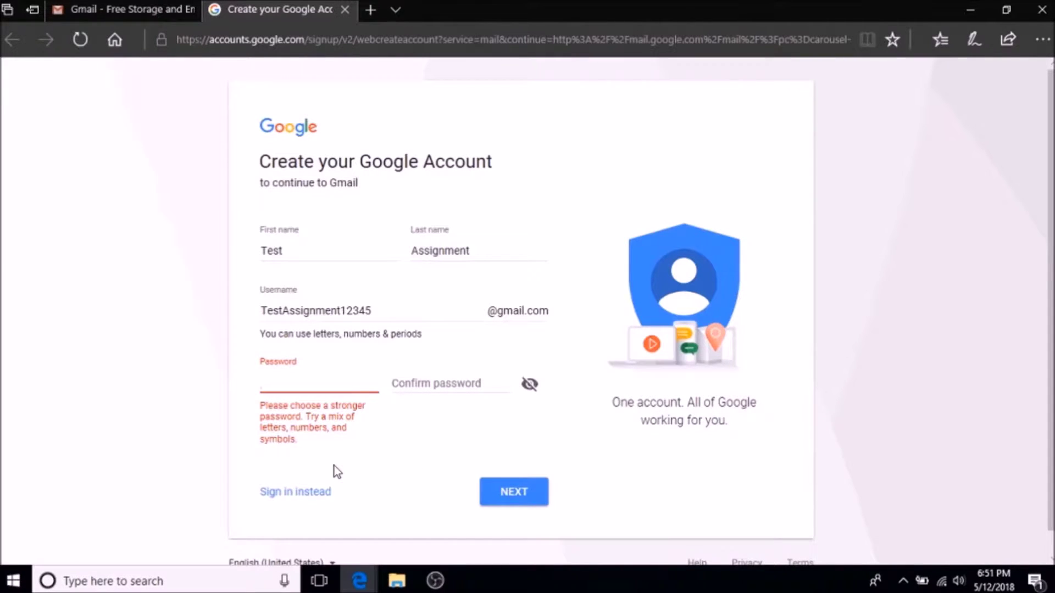
{"action": "type", "text": "•••••••••••••"}
{"action": "key", "text": "Tab"}
{"action": "type", "text": "••••••"}
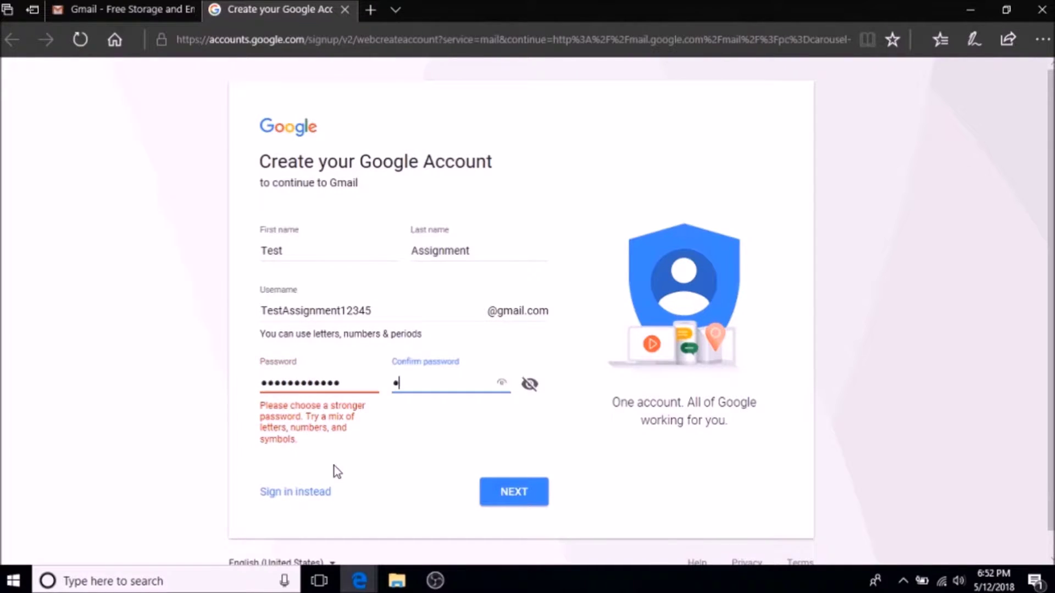
{"action": "type", "text": "•"}
{"action": "key", "text": "BackSpace"}
{"action": "key", "text": "BackSpace"}
{"action": "key", "text": "BackSpace"}
{"action": "key", "text": "BackSpace"}
{"action": "key", "text": "BackSpace"}
{"action": "key", "text": "BackSpace"}
{"action": "key", "text": "BackSpace"}
{"action": "type", "text": "•••••••••••••"}
{"action": "left_click", "coordinate": [509, 494]}
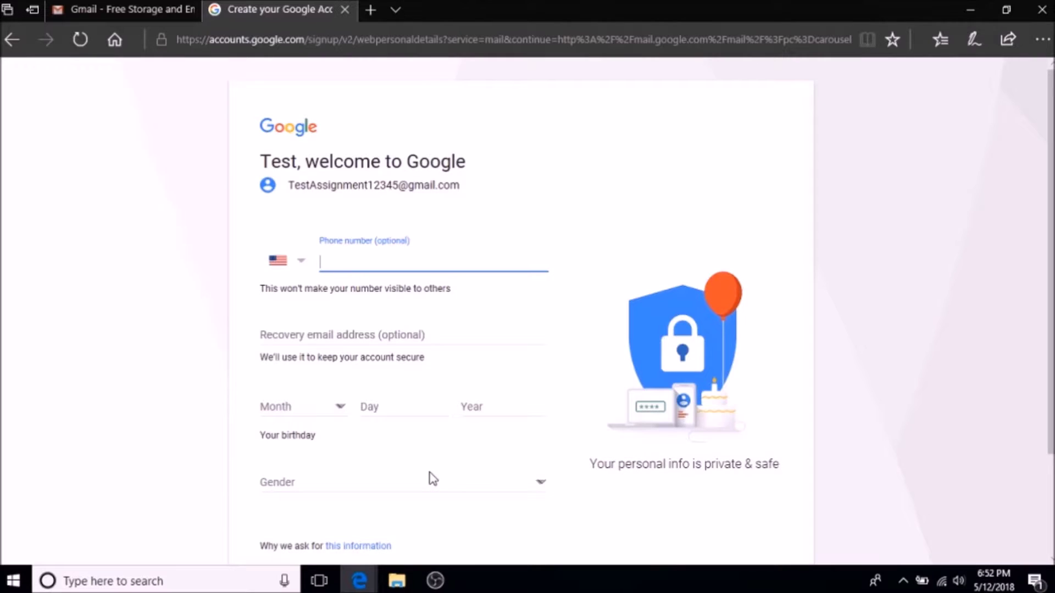
Enter the birth month, day and year in the birthday fields
{"action": "scroll", "coordinate": [432, 477], "scroll_direction": "down", "scroll_amount": 2}
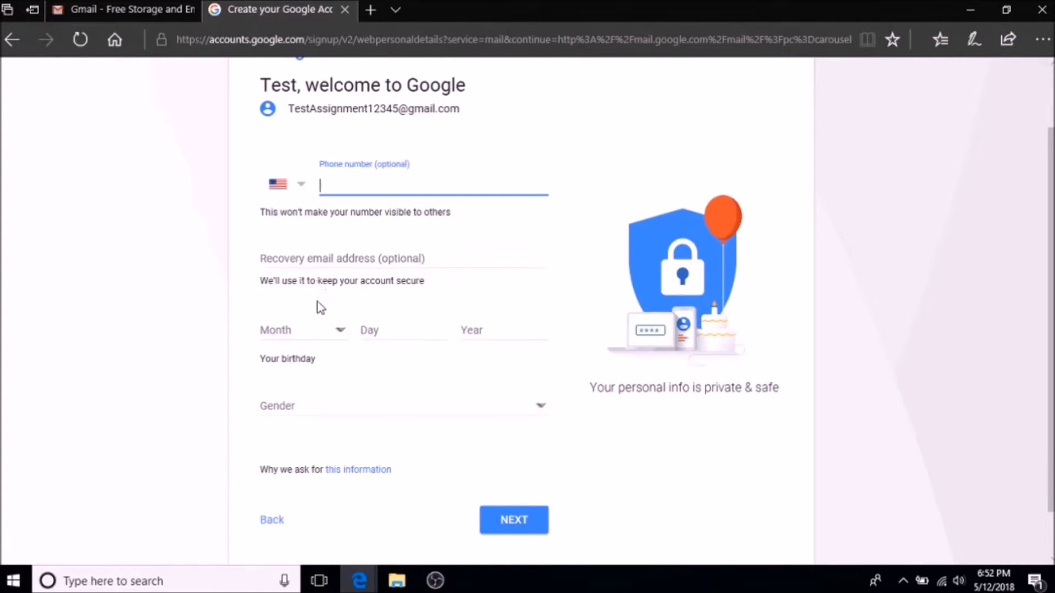
{"action": "left_click", "coordinate": [337, 331]}
{"action": "left_click", "coordinate": [325, 330]}
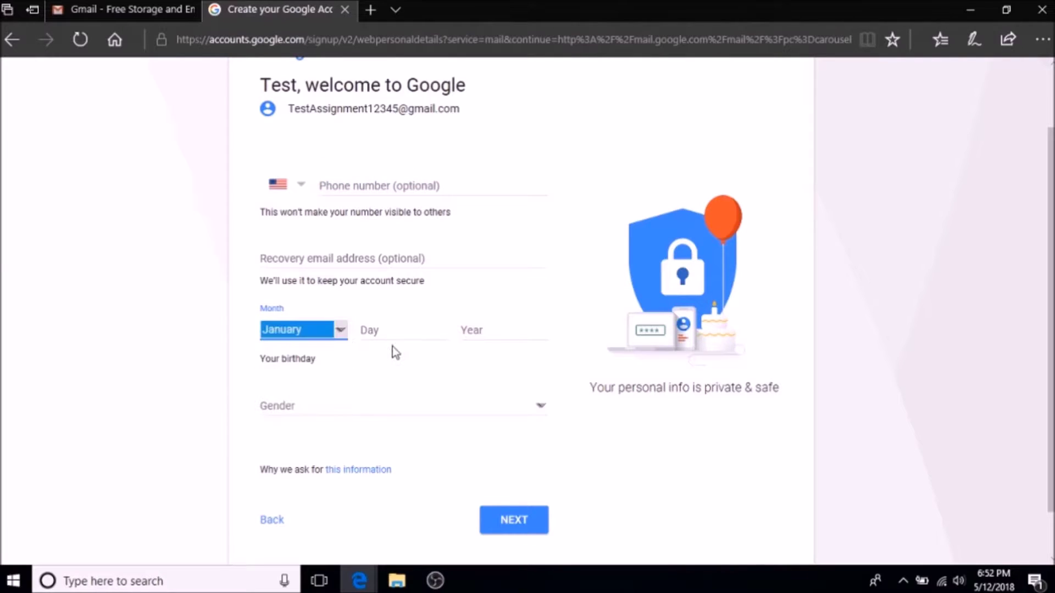
{"action": "left_click", "coordinate": [400, 331]}
{"action": "type", "text": "12"}
{"action": "left_click", "coordinate": [483, 338]}
{"action": "type", "text": "198"}
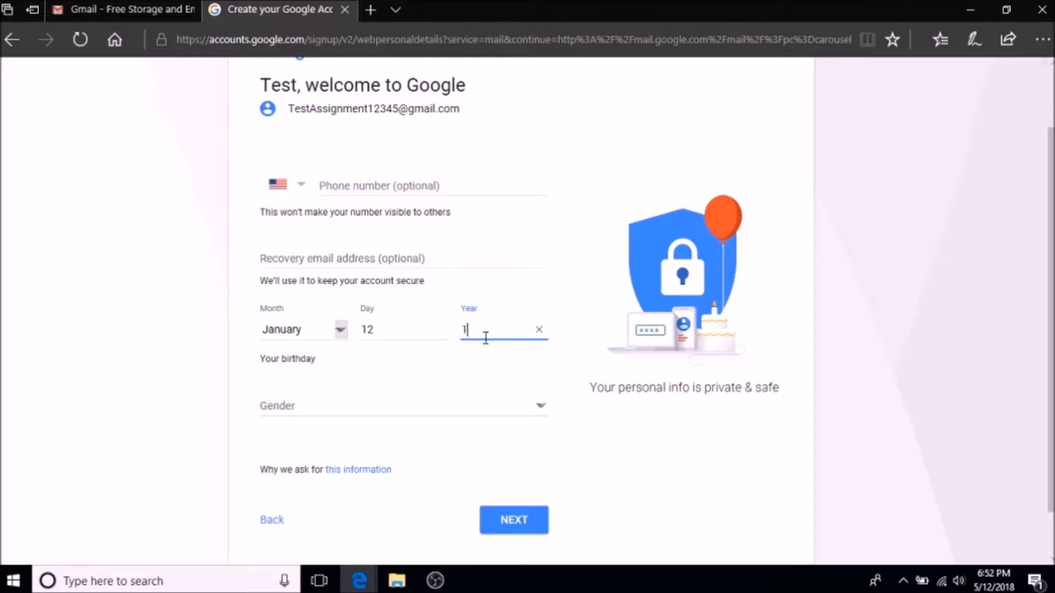
Set the gender to Male and submit the personal details
{"action": "left_click", "coordinate": [541, 407]}
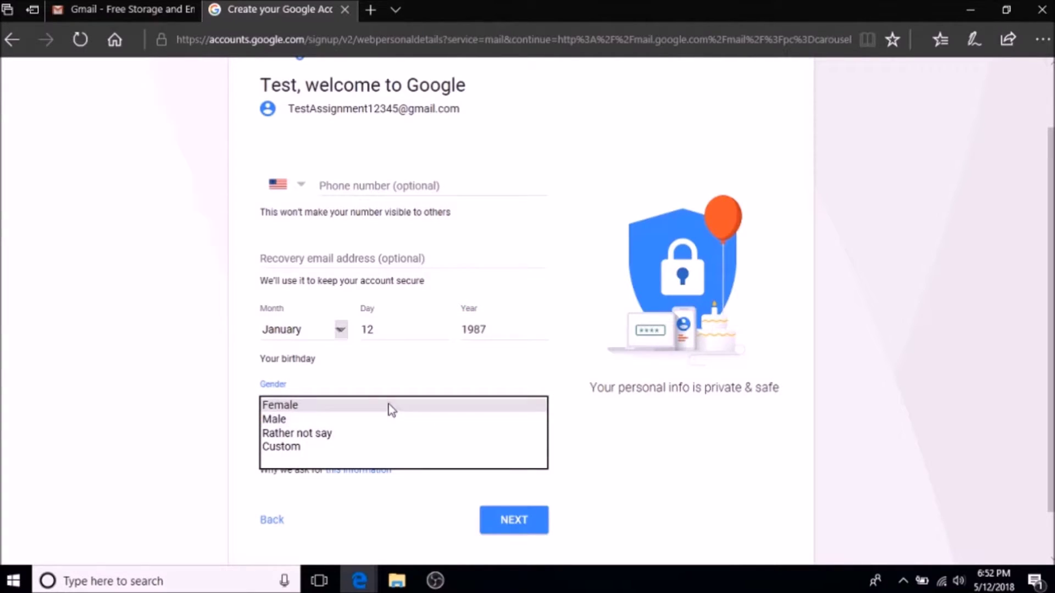
{"action": "left_click", "coordinate": [388, 415]}
{"action": "left_click", "coordinate": [390, 408]}
{"action": "left_click", "coordinate": [341, 419]}
{"action": "left_click", "coordinate": [339, 412]}
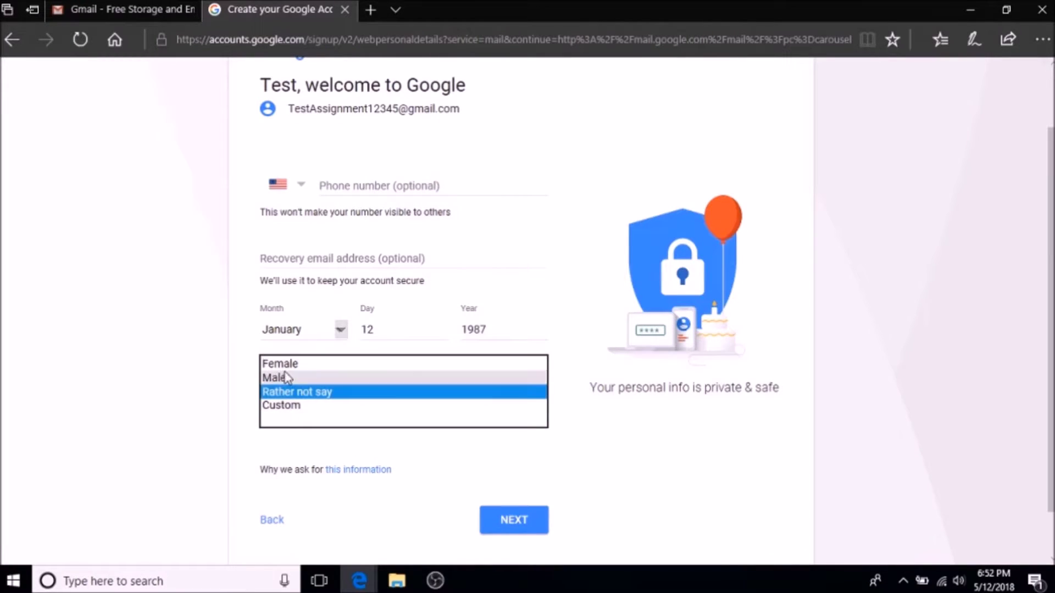
{"action": "left_click", "coordinate": [338, 377]}
{"action": "scroll", "coordinate": [352, 490], "scroll_direction": "down", "scroll_amount": 1}
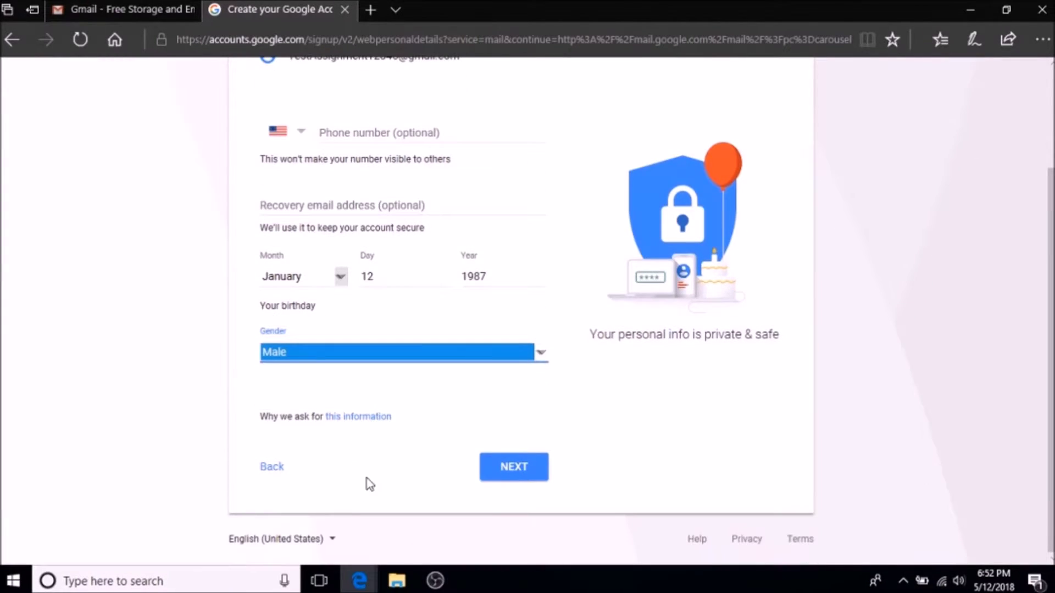
{"action": "left_click", "coordinate": [518, 467]}
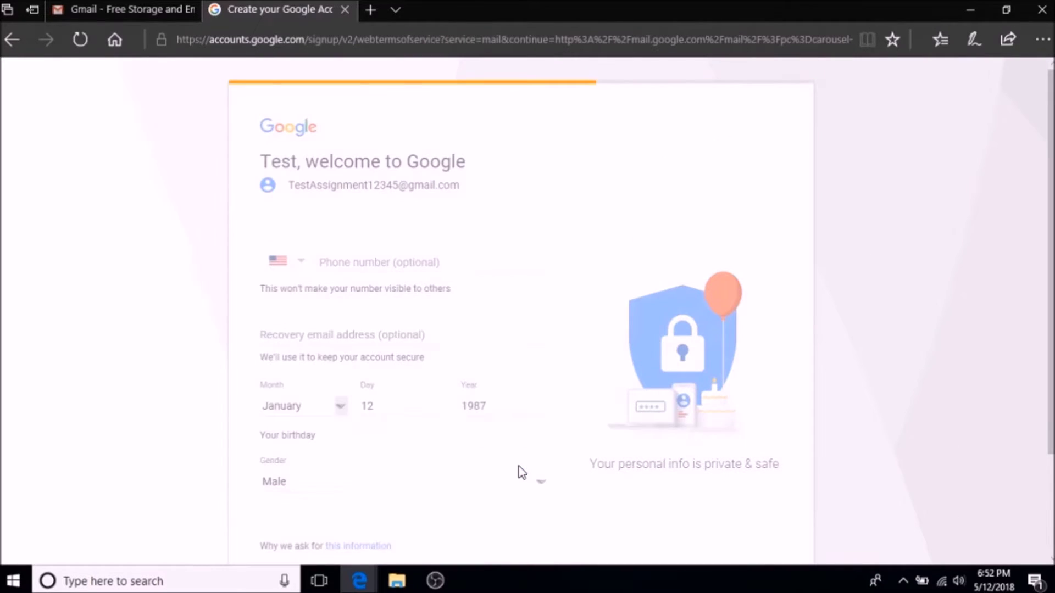
Scroll to the end of the Privacy and Terms and agree to them
{"action": "scroll", "coordinate": [559, 330], "scroll_direction": "down", "scroll_amount": 2}
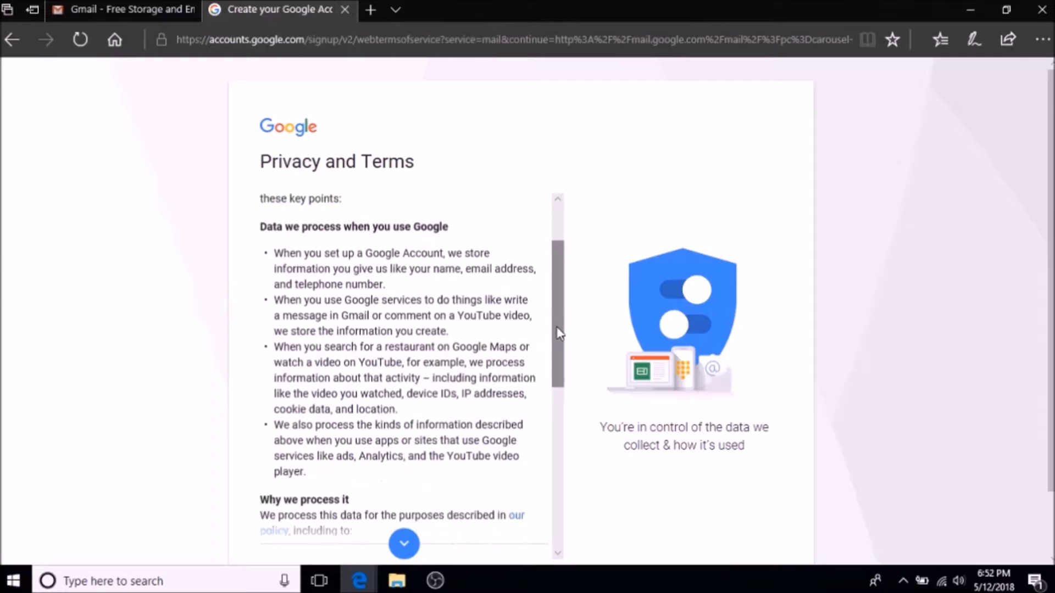
{"action": "scroll", "coordinate": [557, 329], "scroll_direction": "down", "scroll_amount": 6}
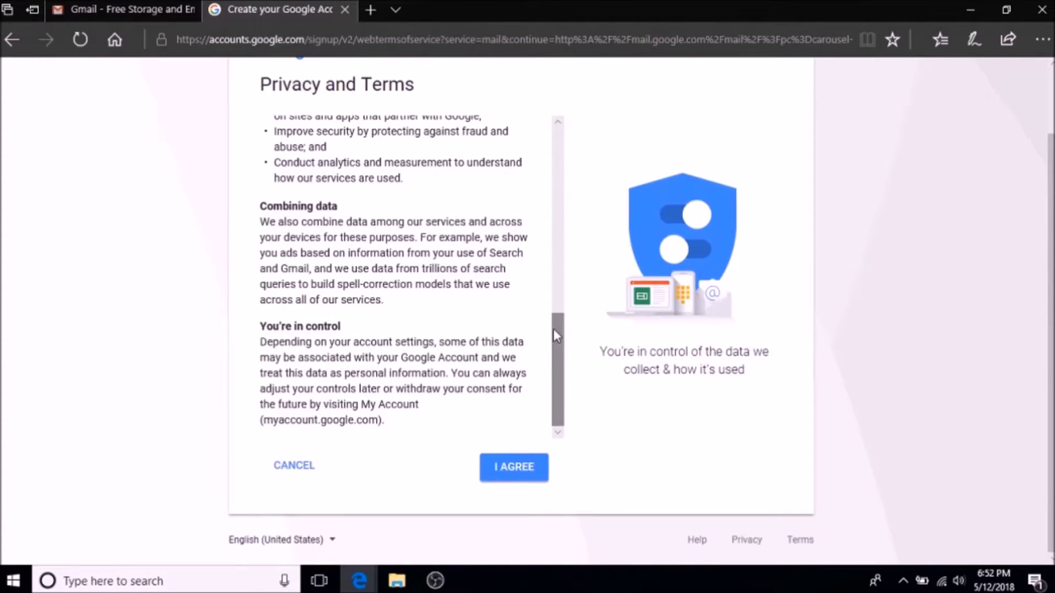
{"action": "left_click", "coordinate": [510, 475]}
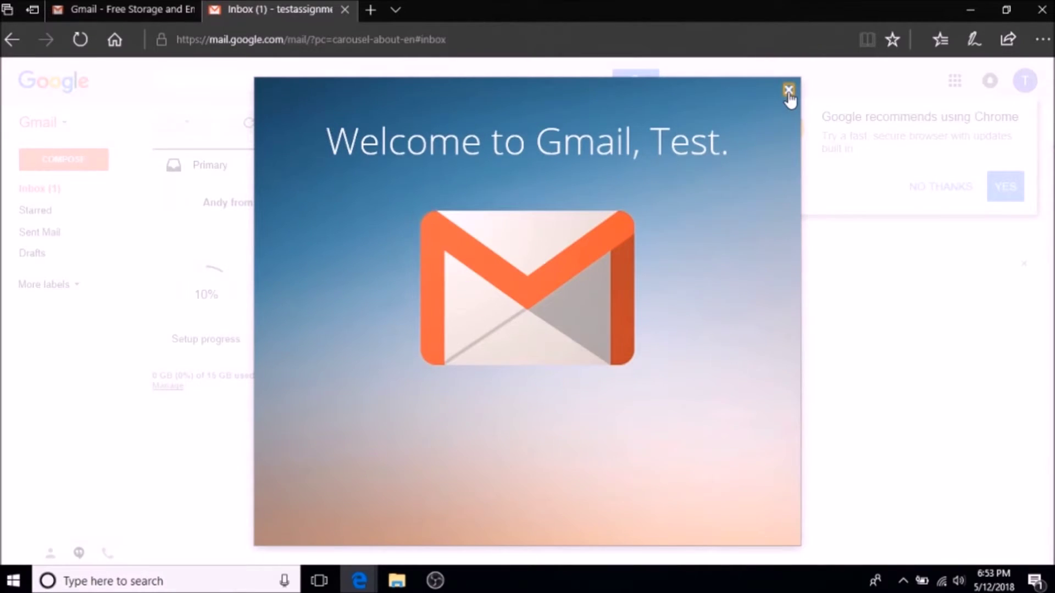
Dismiss the Gmail welcome and Chrome prompts, then browse Social and Promotions before returning to Primary
{"action": "left_click", "coordinate": [789, 90]}
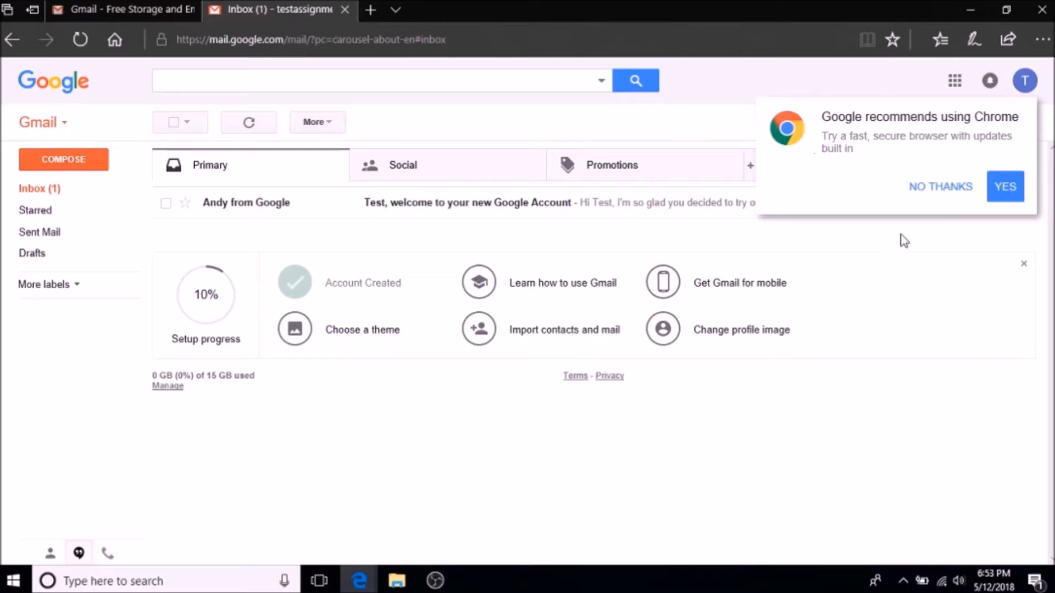
{"action": "left_click", "coordinate": [933, 189]}
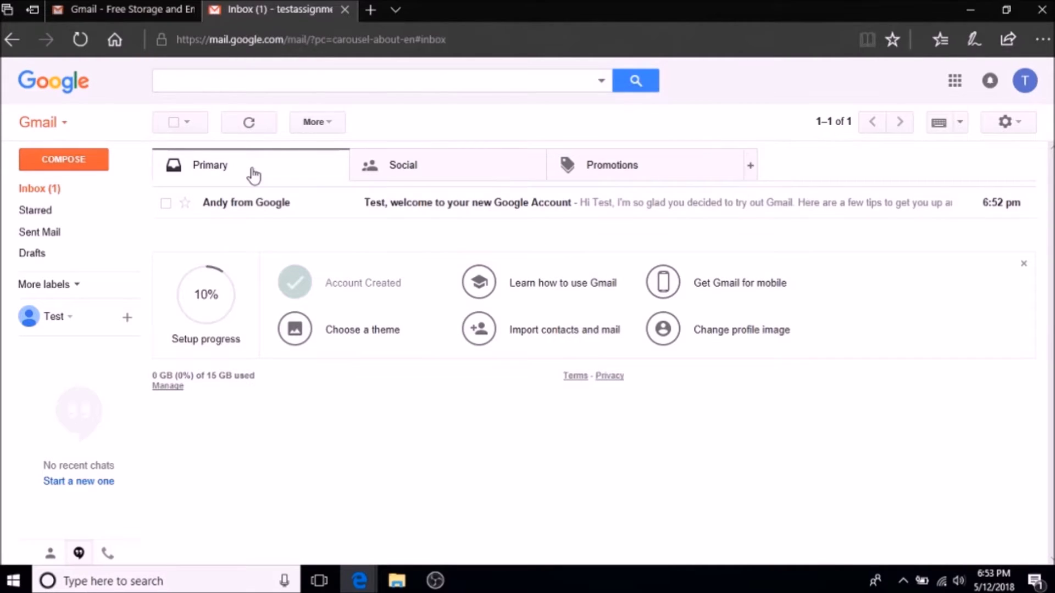
{"action": "left_click", "coordinate": [473, 177]}
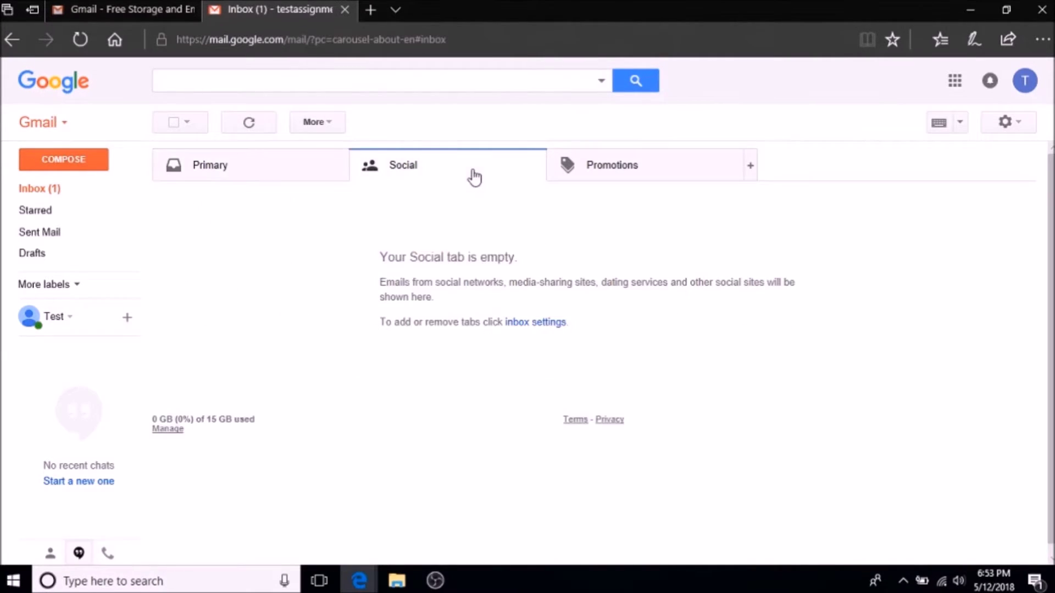
{"action": "left_click", "coordinate": [609, 171]}
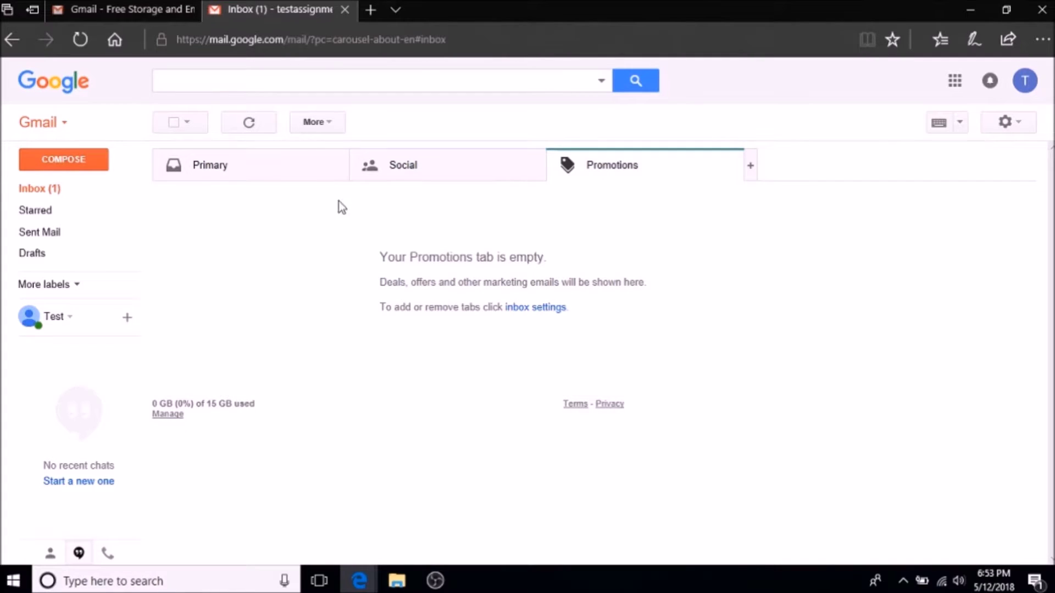
{"action": "left_click", "coordinate": [249, 172]}
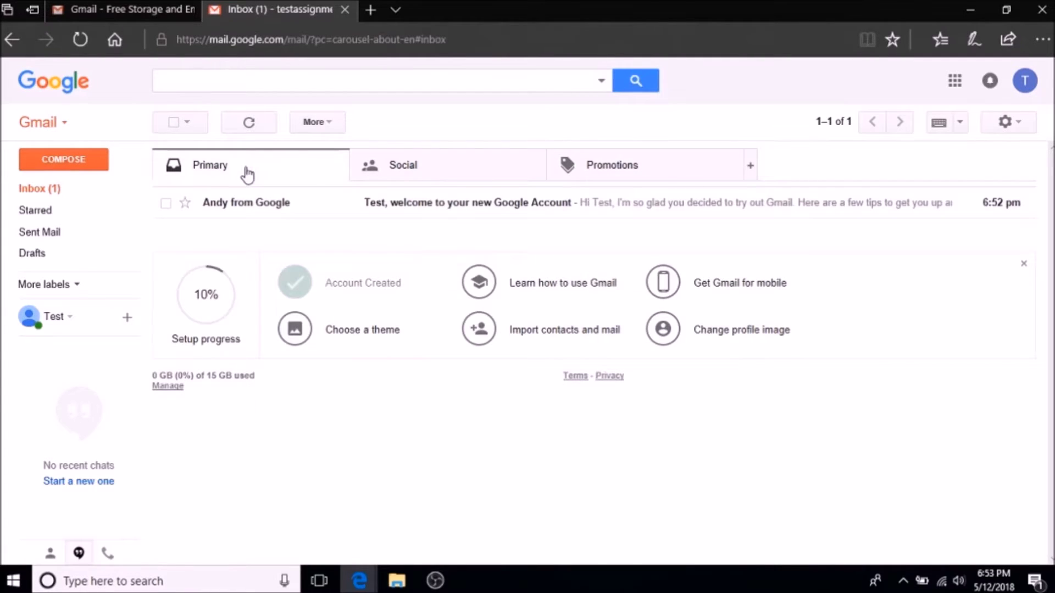
Look over the Gmail app switcher, the Google apps grid and the additional mail labels
{"action": "left_click", "coordinate": [63, 125]}
{"action": "left_click", "coordinate": [63, 126]}
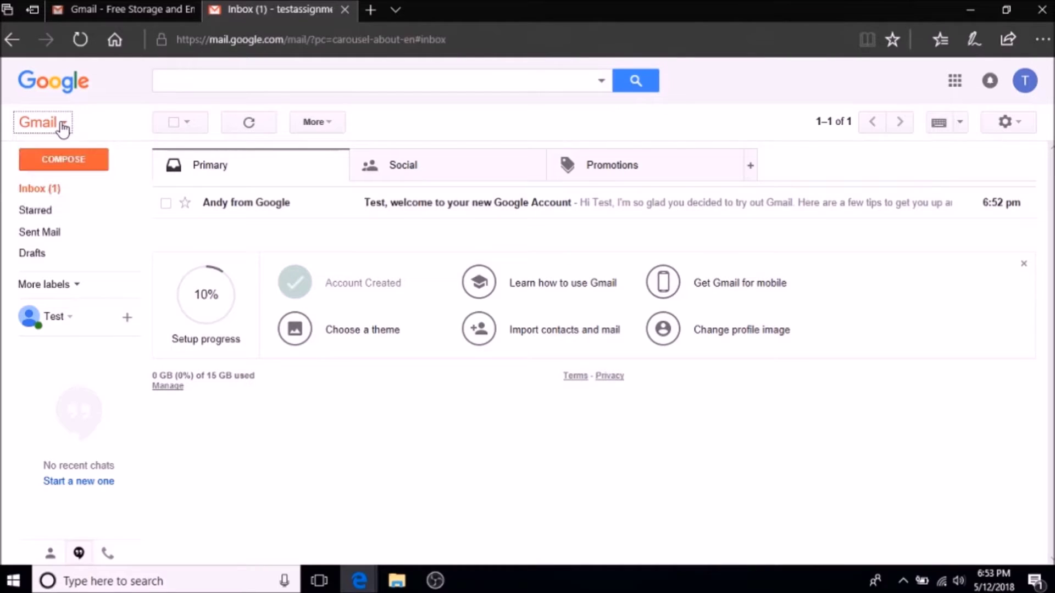
{"action": "left_click", "coordinate": [954, 83]}
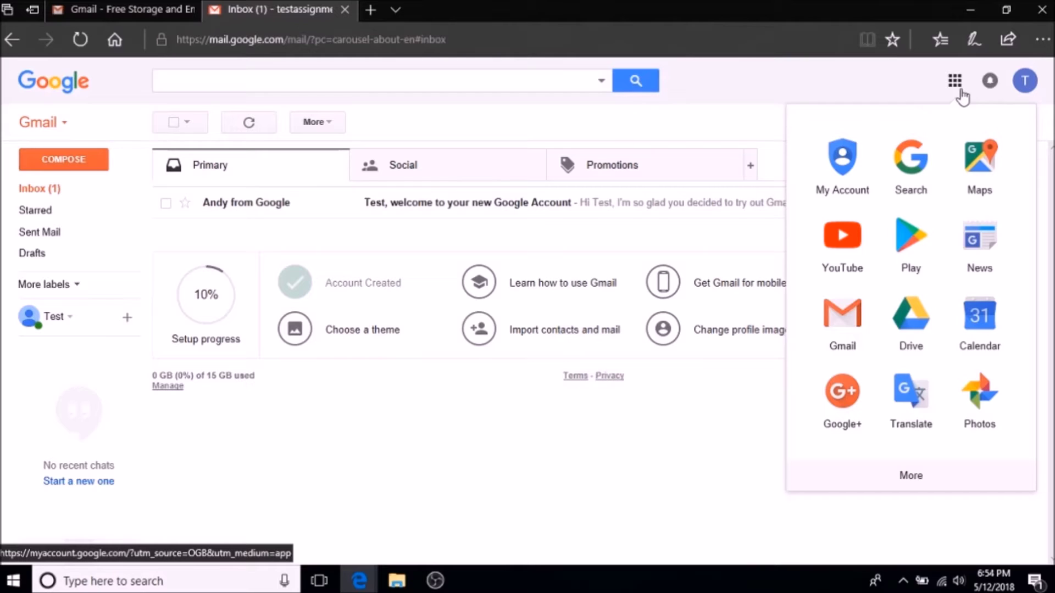
{"action": "left_click", "coordinate": [960, 91]}
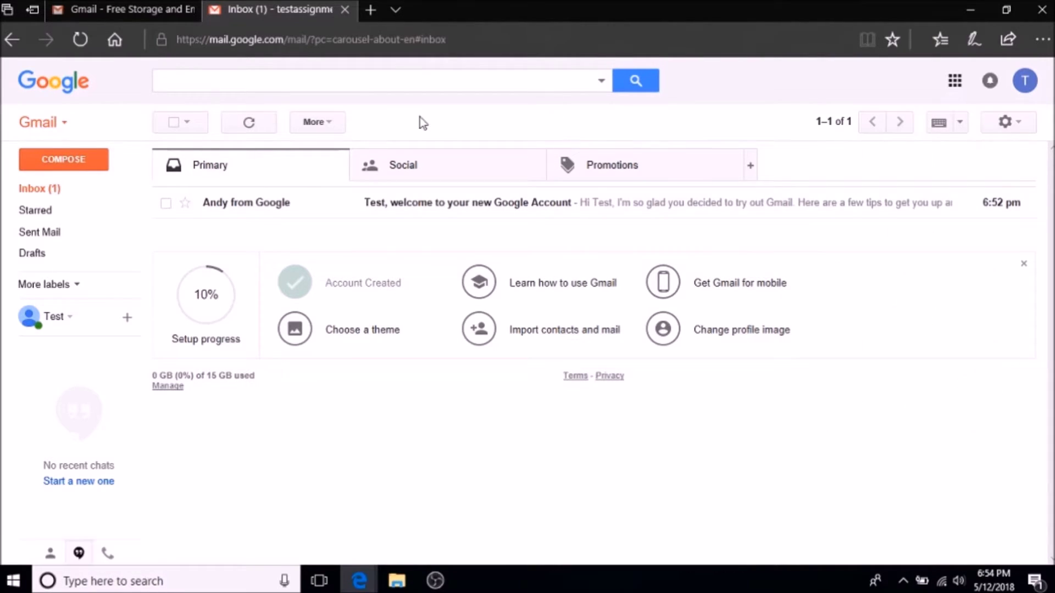
{"action": "left_click", "coordinate": [59, 284]}
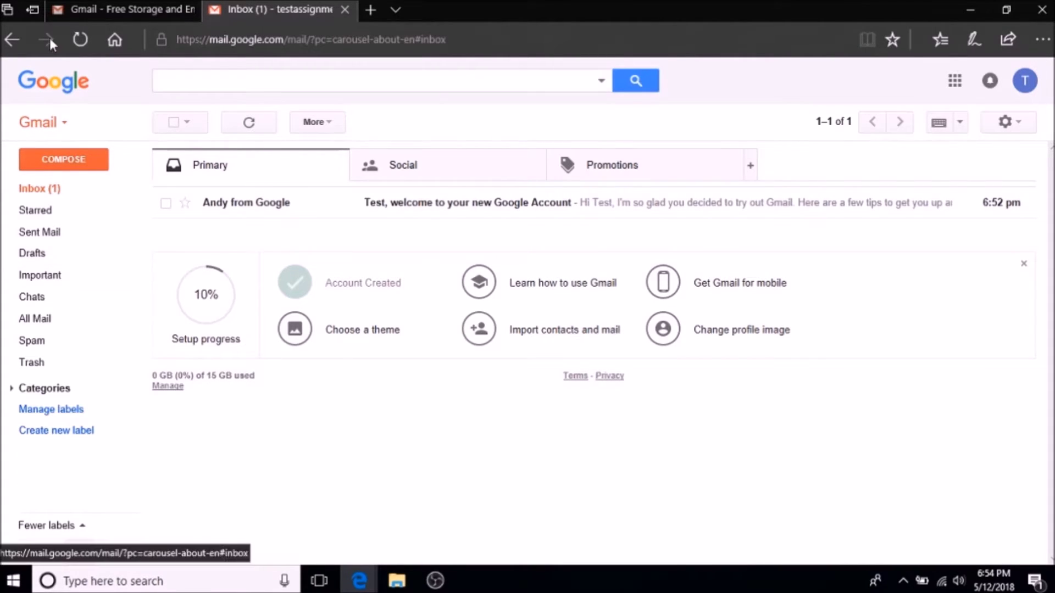
{"action": "left_click", "coordinate": [64, 124]}
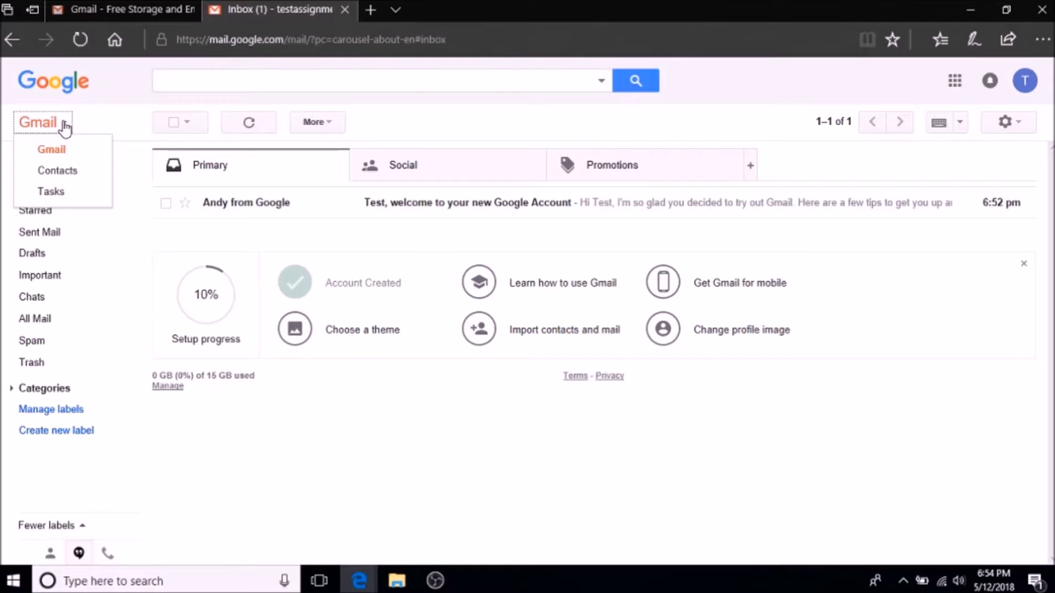
{"action": "left_click", "coordinate": [65, 126]}
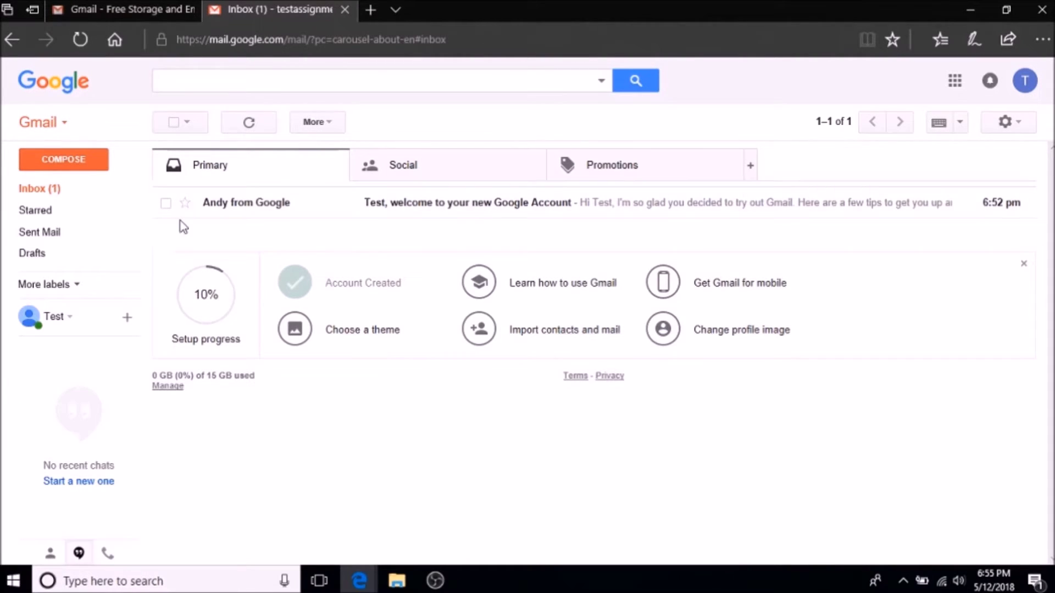
{"action": "left_click", "coordinate": [287, 37]}
Search for googledrive and go from the Google Drive result into My Drive
{"action": "type", "text": "g"}
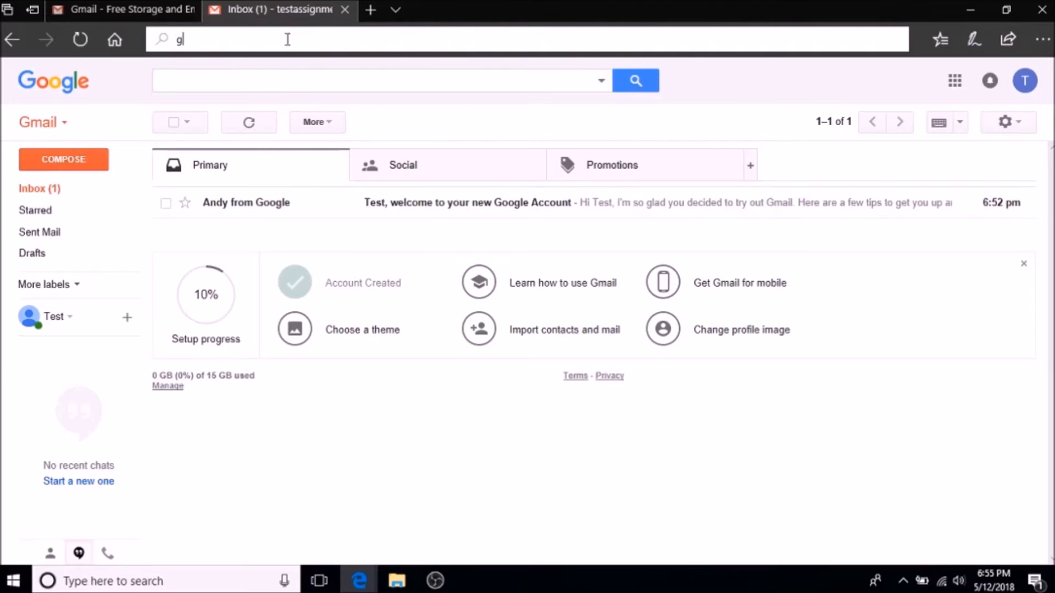
{"action": "type", "text": "oogledrive"}
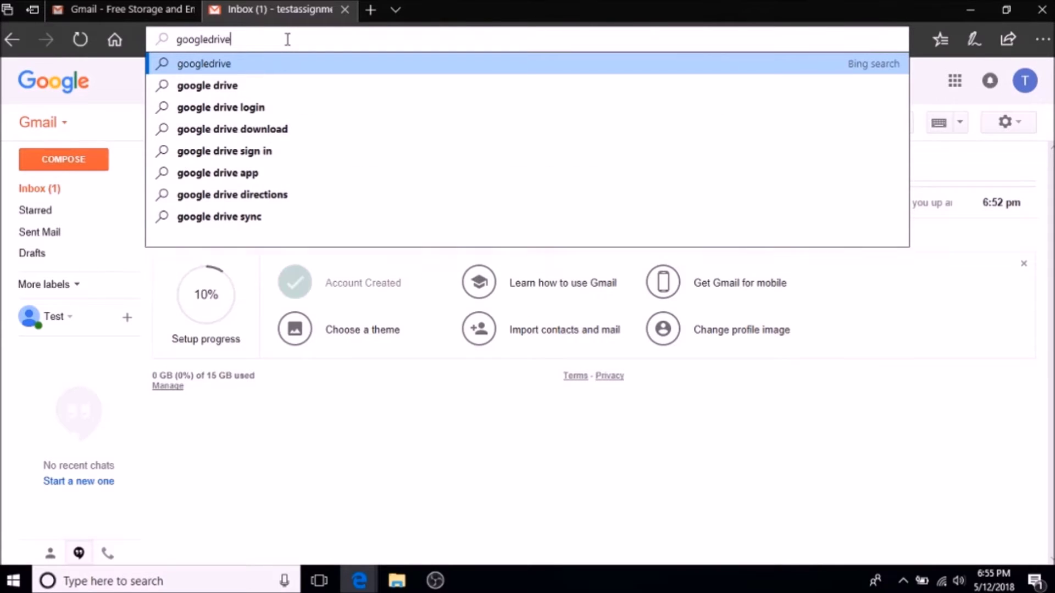
{"action": "key", "text": "Return"}
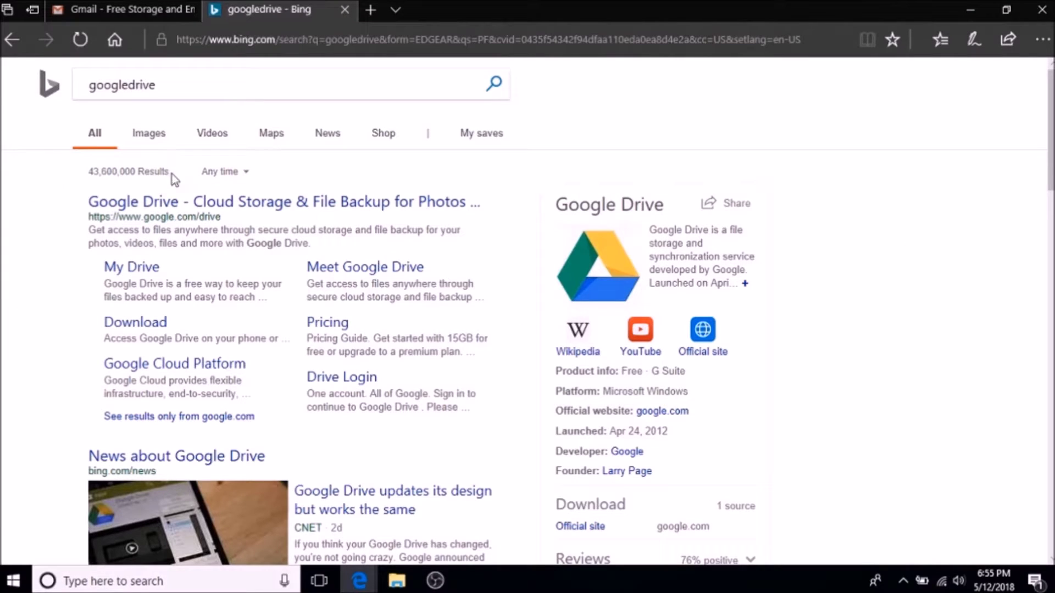
{"action": "left_click", "coordinate": [181, 207]}
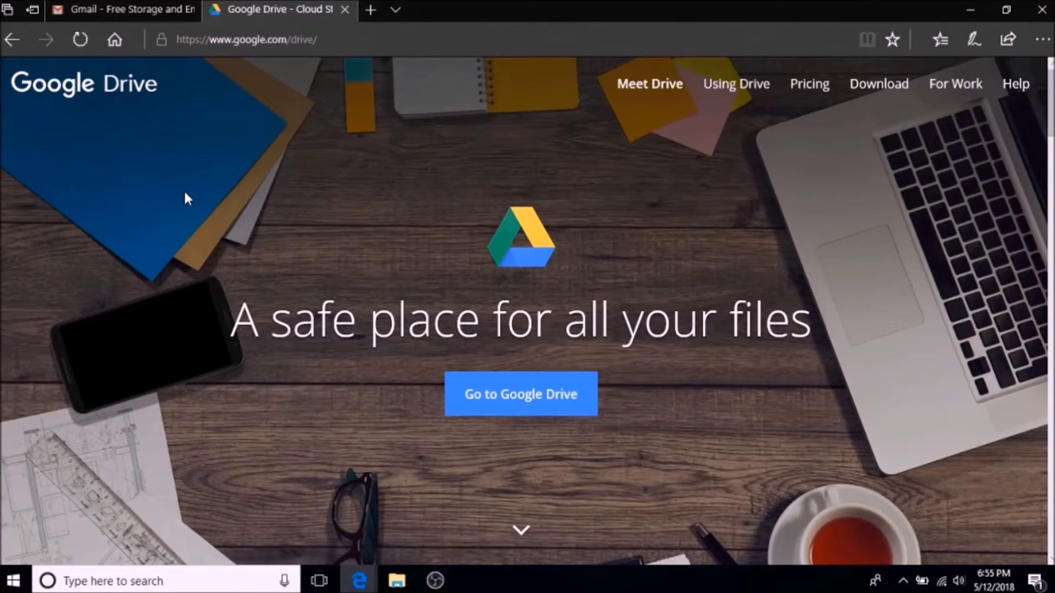
{"action": "left_click", "coordinate": [509, 403]}
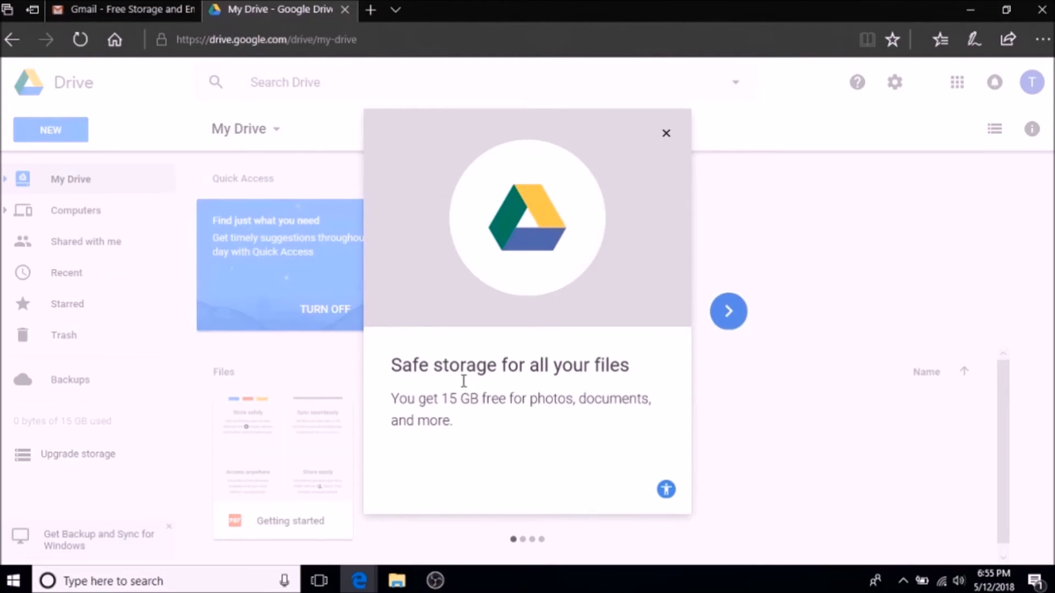
Close the Drive welcome tour and review the My Drive dropdown options without choosing one
{"action": "left_click", "coordinate": [665, 134]}
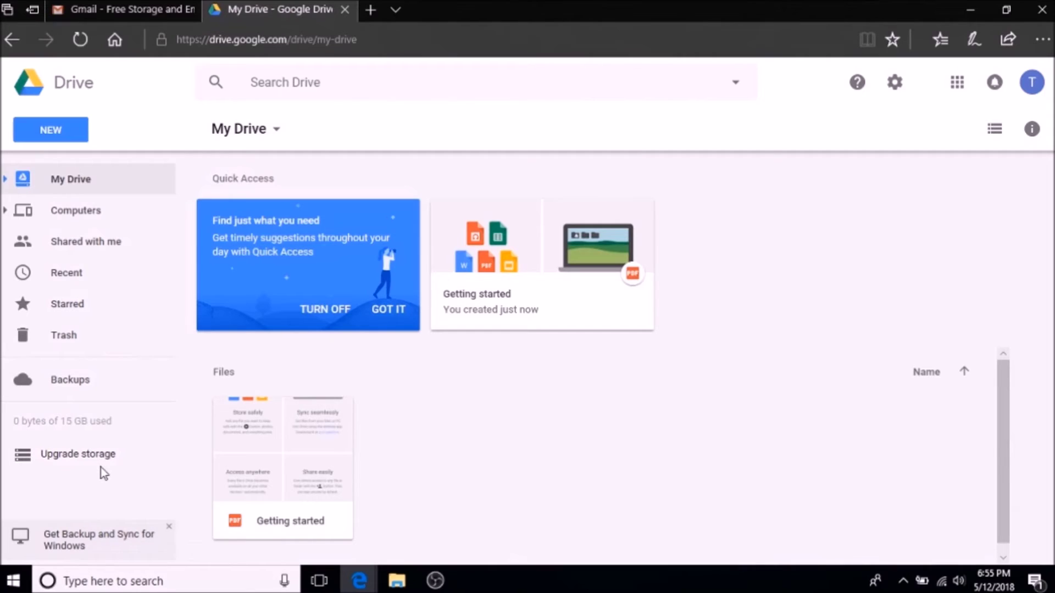
{"action": "mouse_move", "coordinate": [100, 456]}
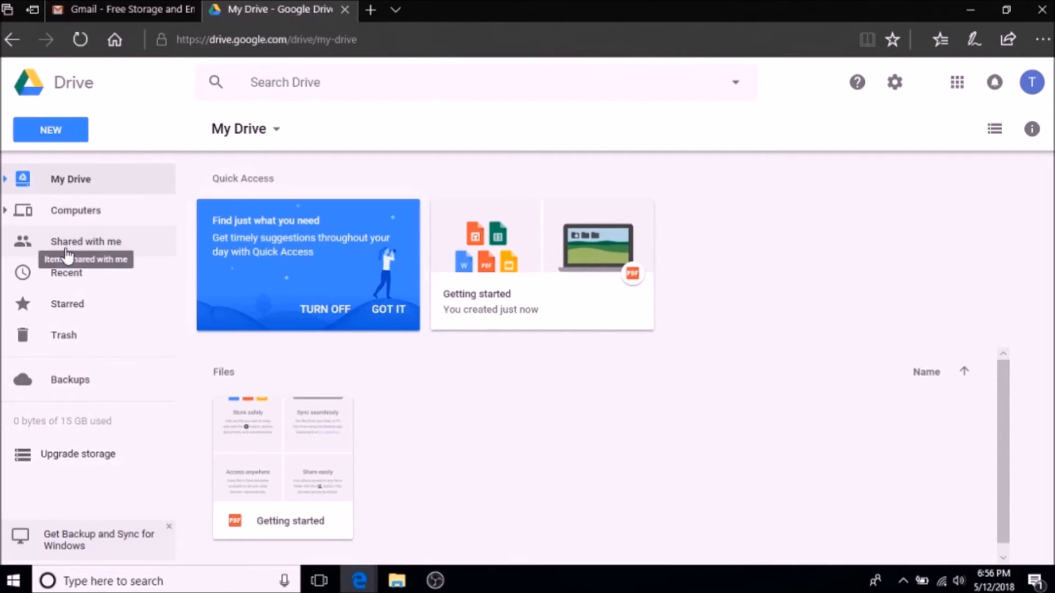
{"action": "left_click", "coordinate": [281, 137]}
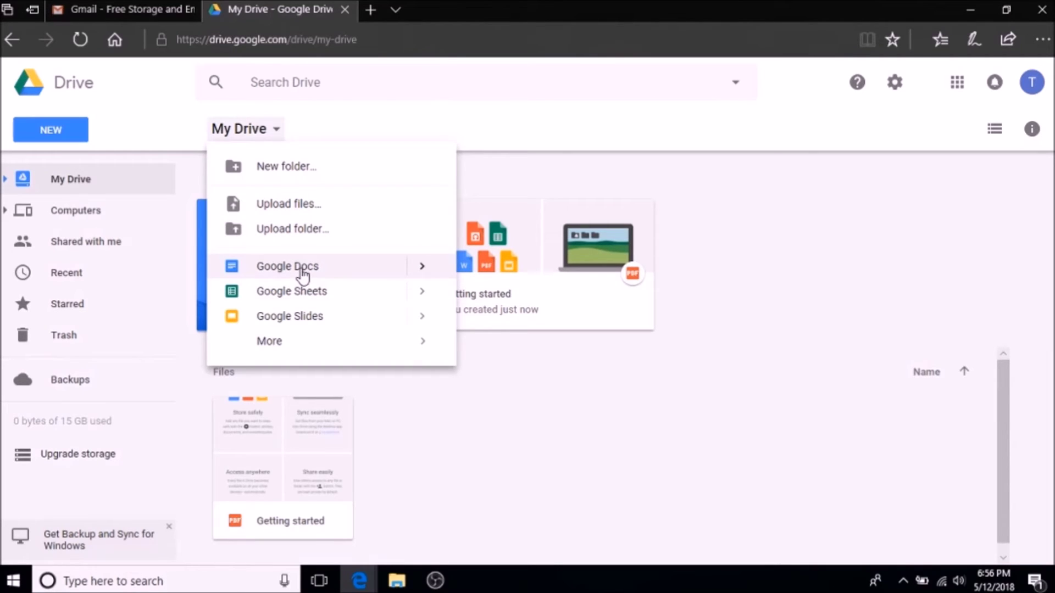
{"action": "mouse_move", "coordinate": [421, 267]}
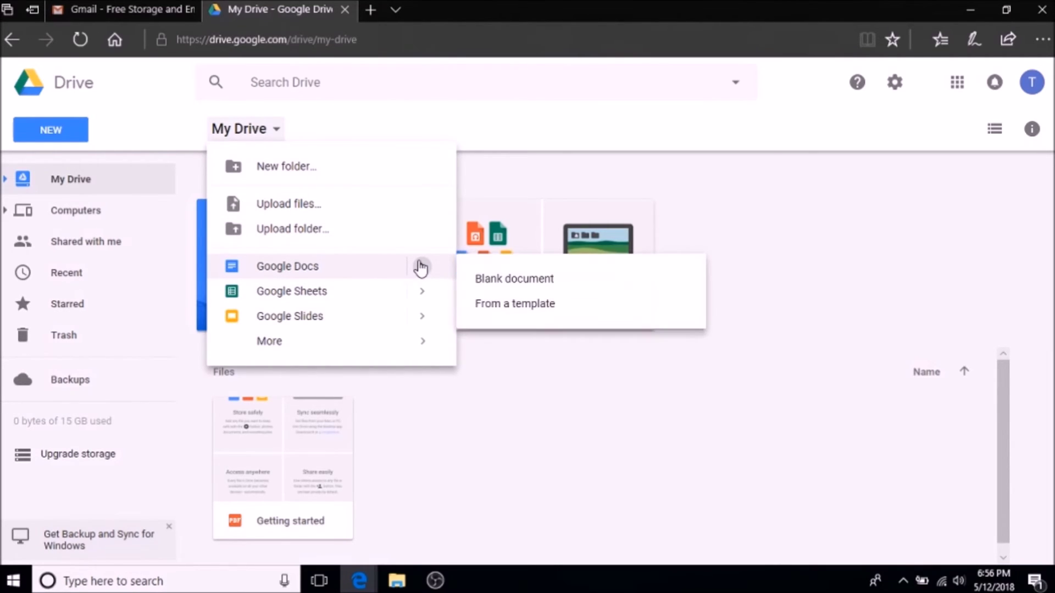
{"action": "mouse_move", "coordinate": [423, 300]}
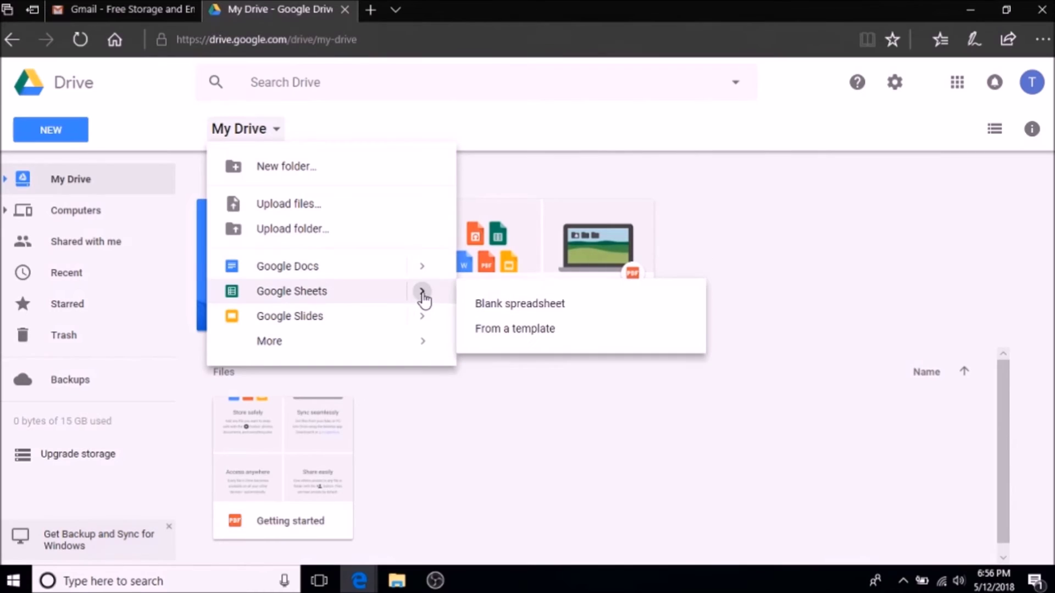
{"action": "mouse_move", "coordinate": [426, 324]}
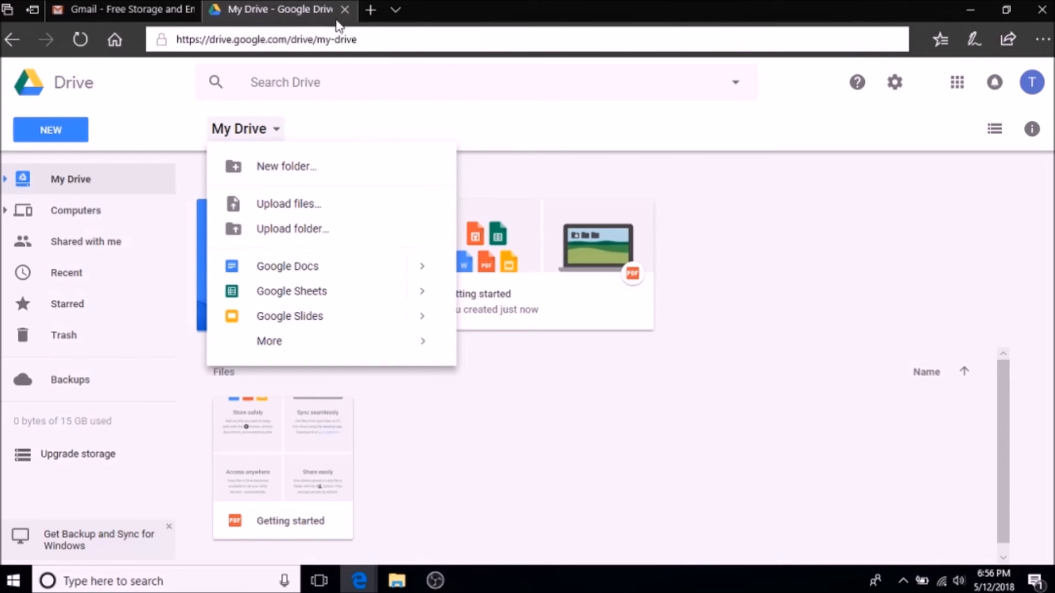
{"action": "left_click", "coordinate": [174, 123]}
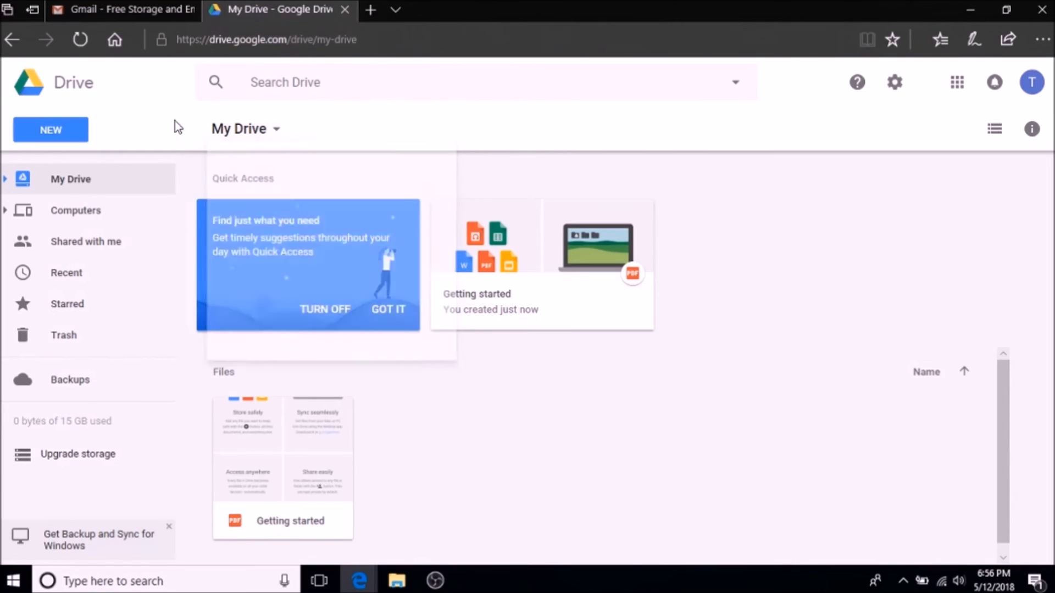
Upload 1920-Radio.jpg from the Week 1 Assignment folder via My Drive's Upload files
{"action": "left_click", "coordinate": [282, 139]}
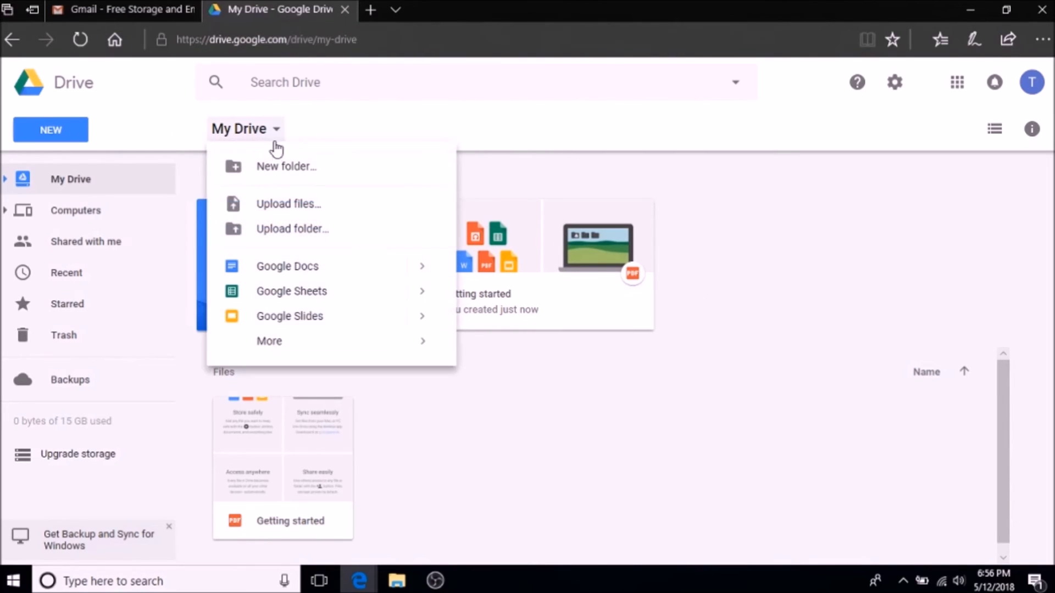
{"action": "left_click", "coordinate": [277, 203]}
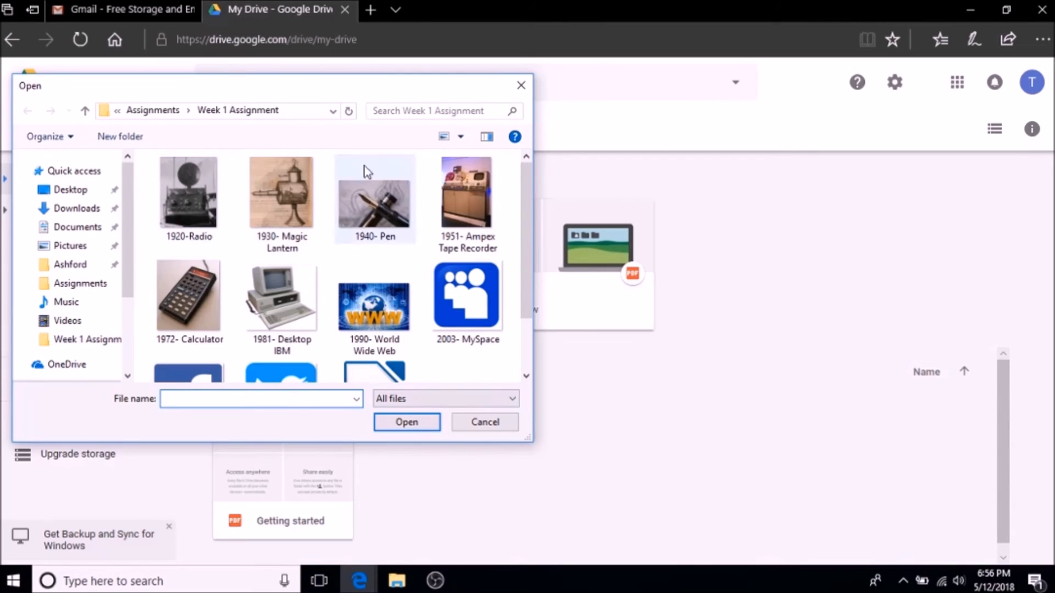
{"action": "left_click", "coordinate": [188, 195]}
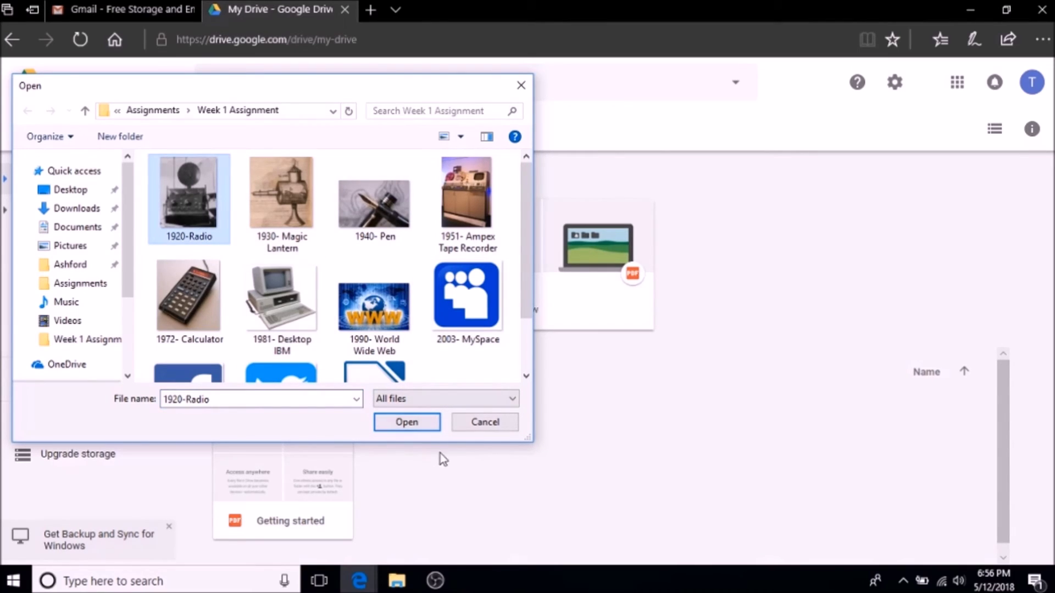
{"action": "left_click", "coordinate": [409, 423]}
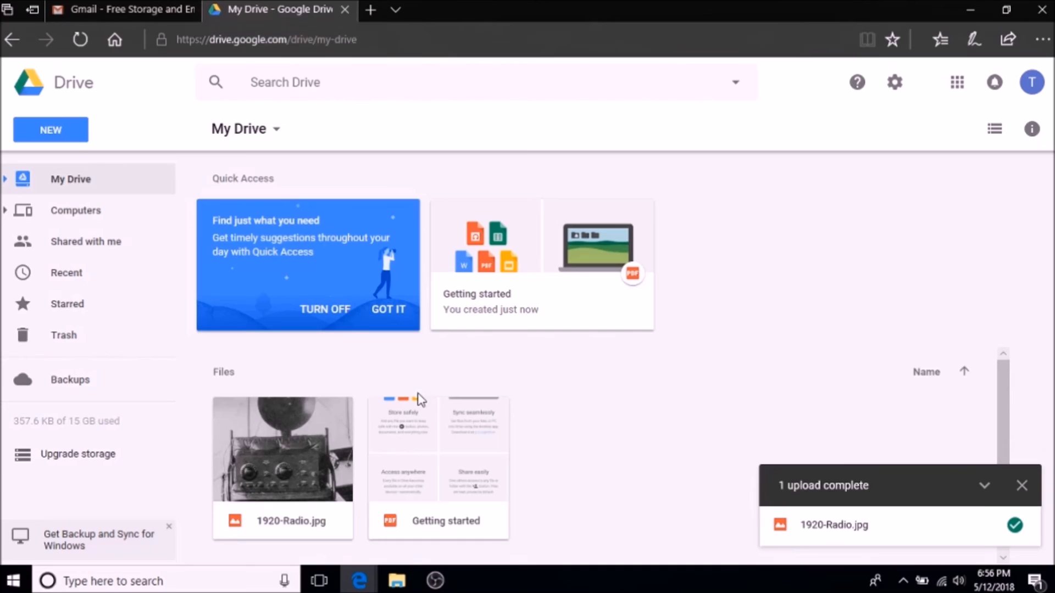
{"action": "scroll", "coordinate": [493, 402], "scroll_direction": "down", "scroll_amount": 1}
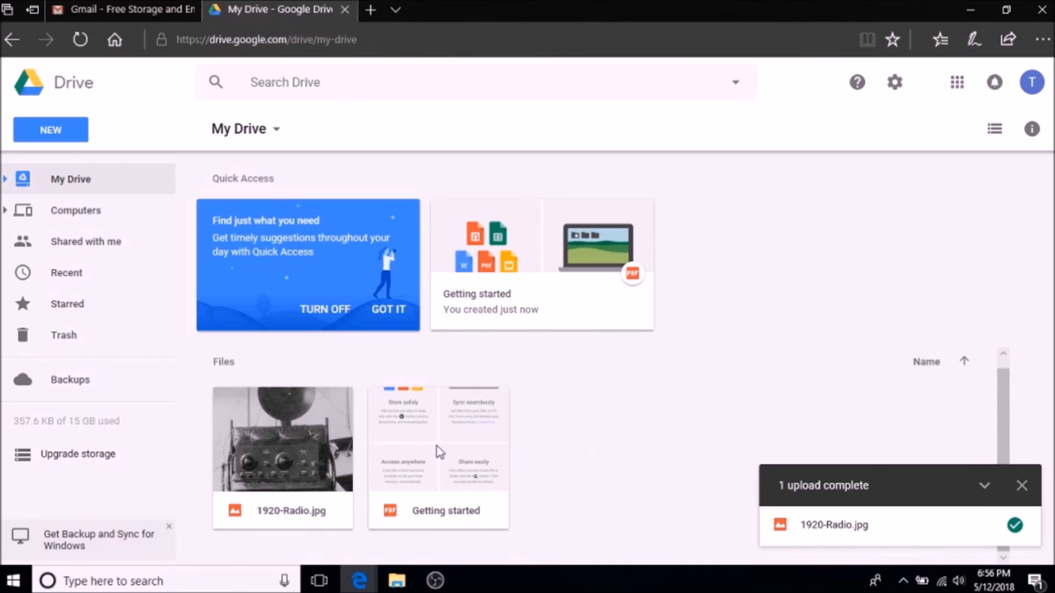